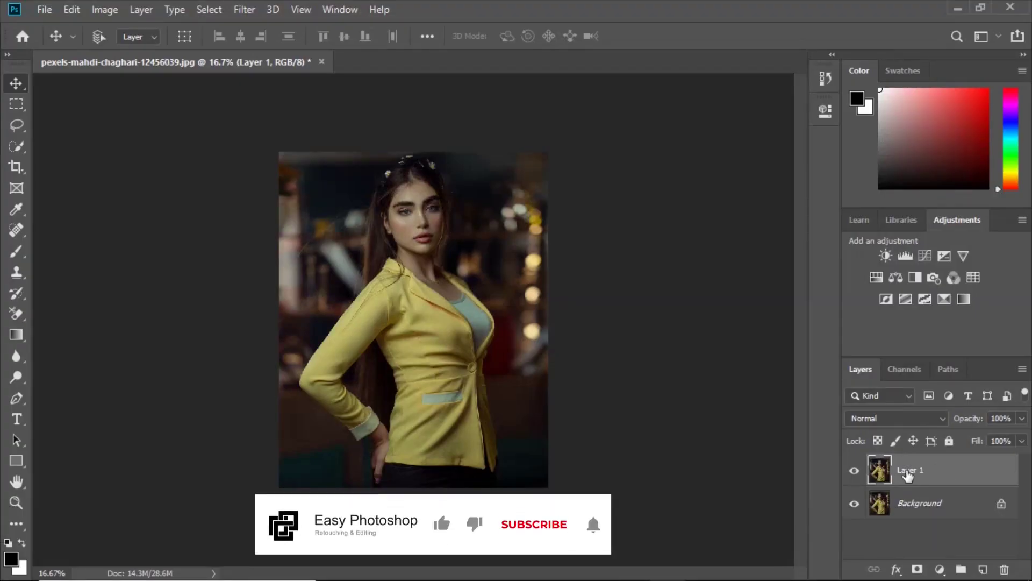
# - Rename the upper copy layer to 'filter' and convert it to a Smart Object
pyautogui.doubleClick(907, 471)
pyautogui.write('f')
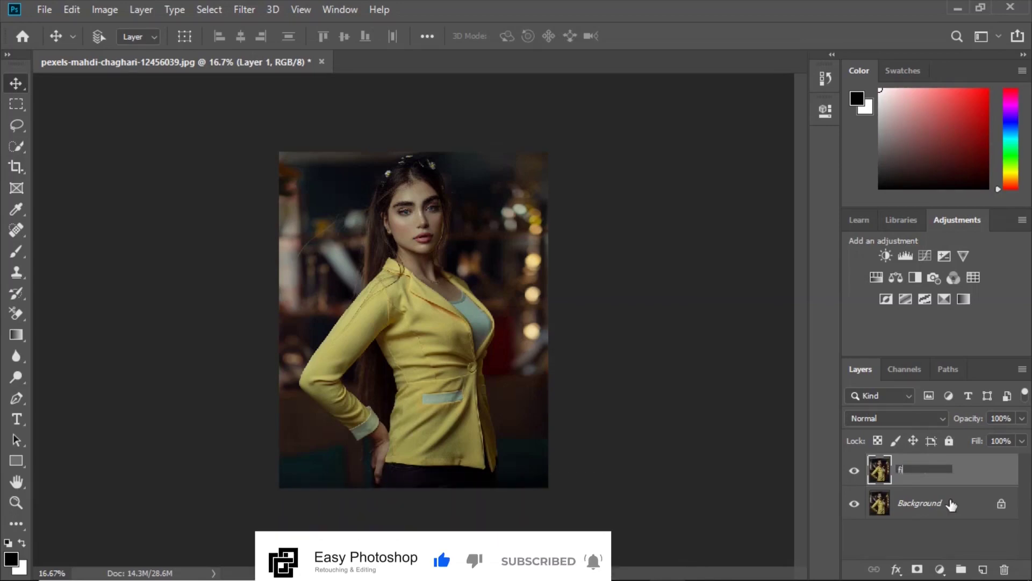
pyautogui.write('ilter')
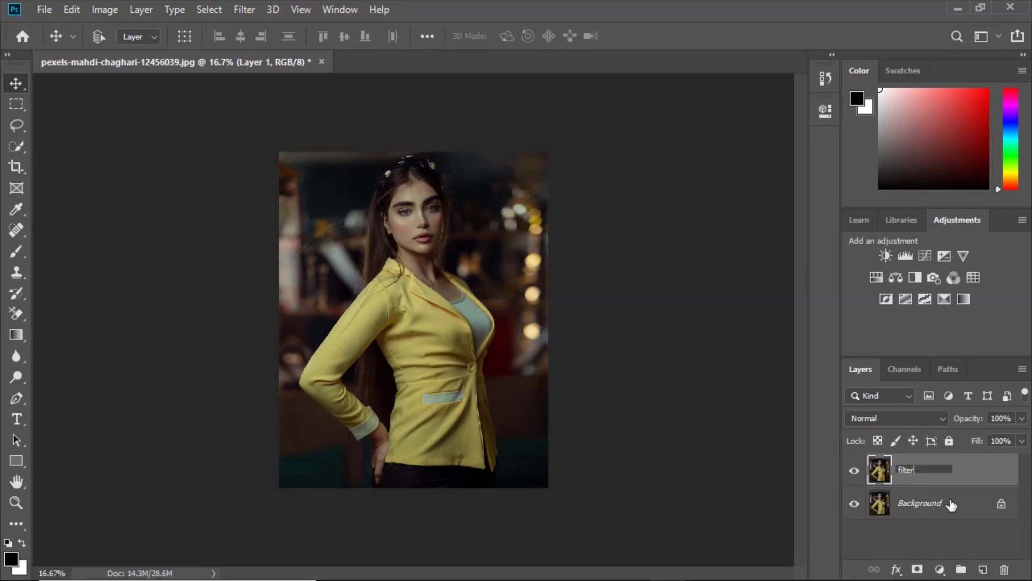
pyautogui.press('Return')
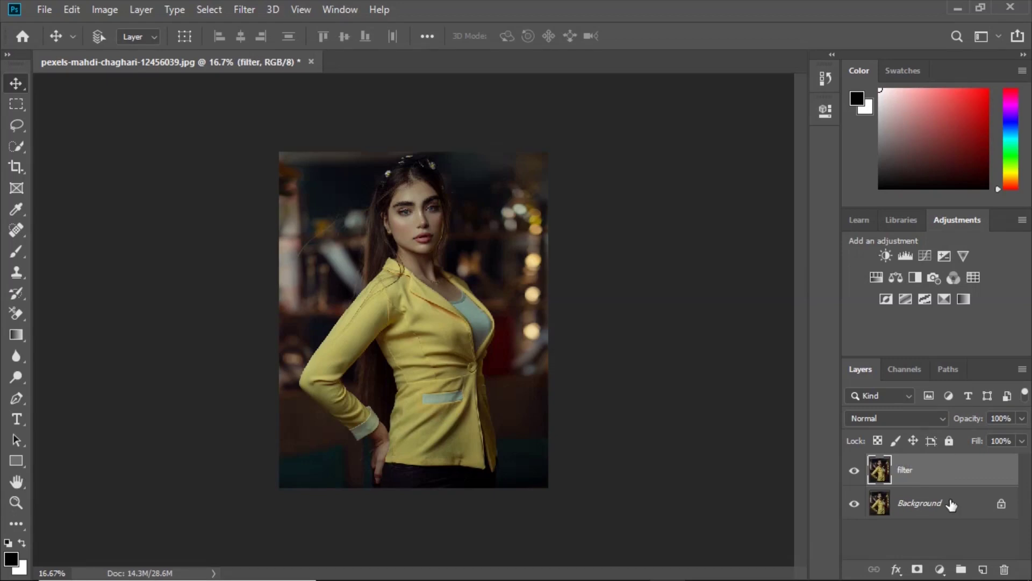
pyautogui.rightClick(940, 473)
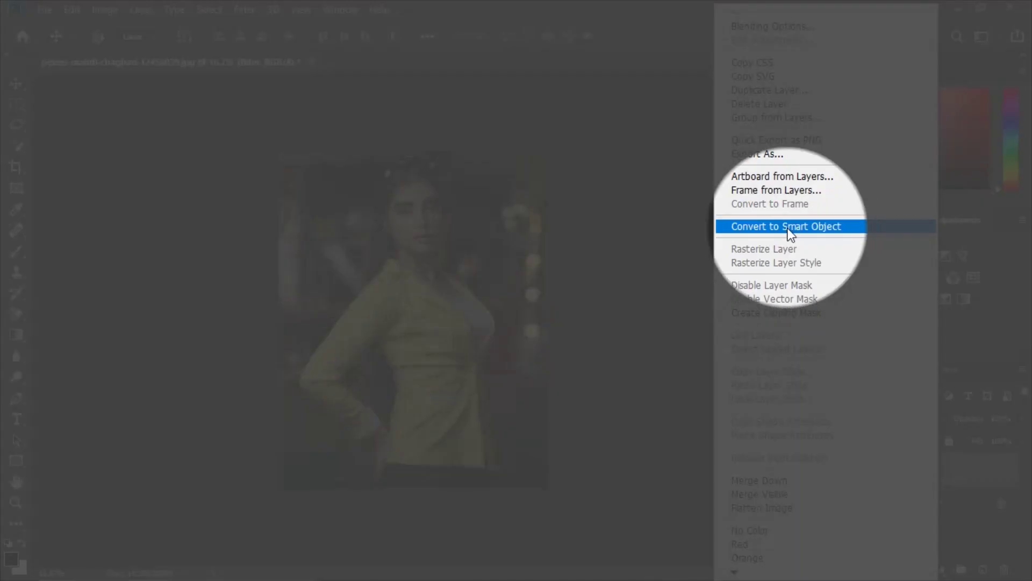
pyautogui.click(789, 227)
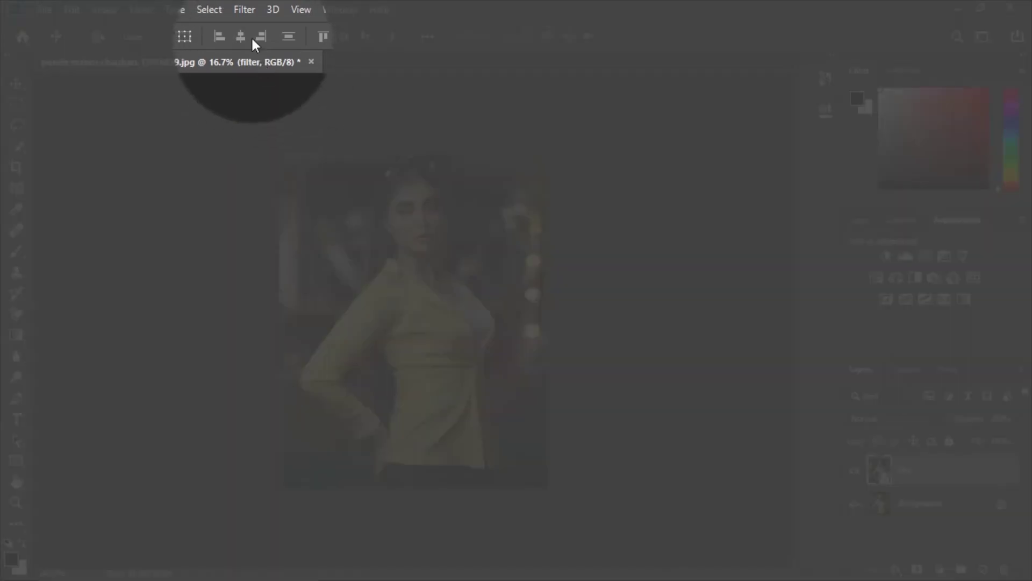
# - Apply Filter > Camera Raw Filter to the 'filter' smart object
pyautogui.click(250, 11)
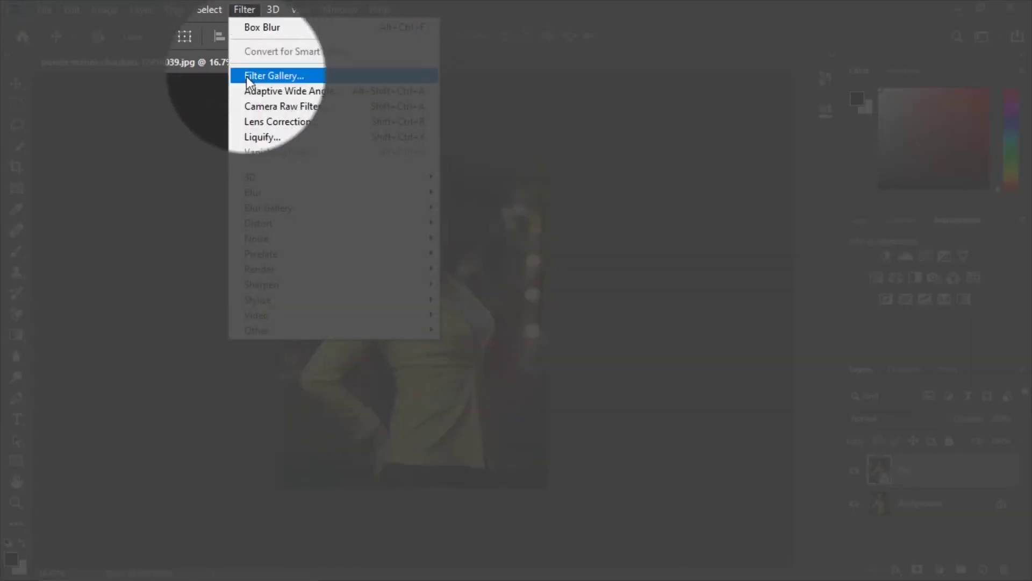
pyautogui.click(271, 113)
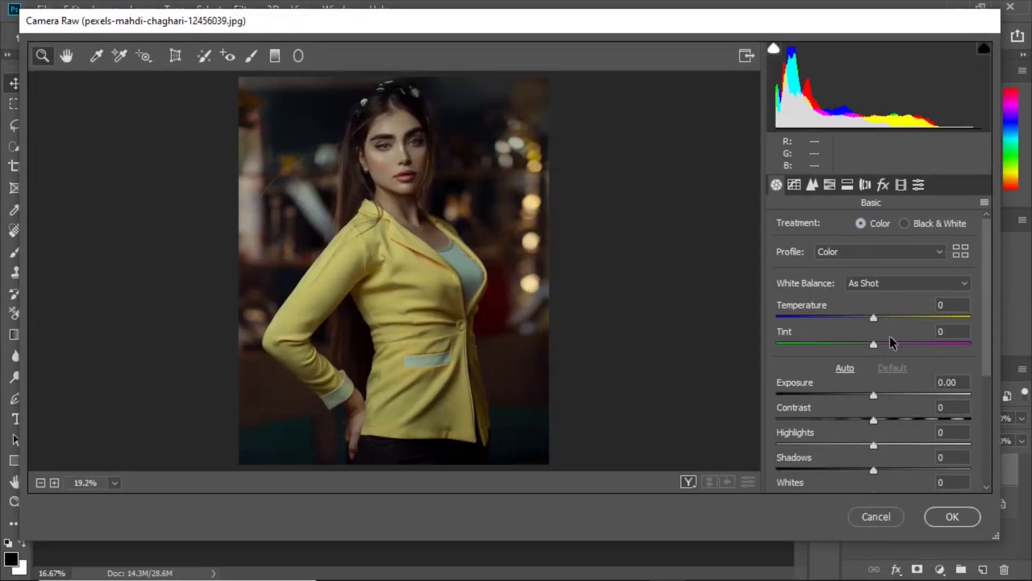
# - Set Camera Raw white balance to Temperature +10 and Tint +2
pyautogui.moveTo(879, 317); pyautogui.dragTo(884, 318)
pyautogui.click(956, 305)
pyautogui.press('Up')
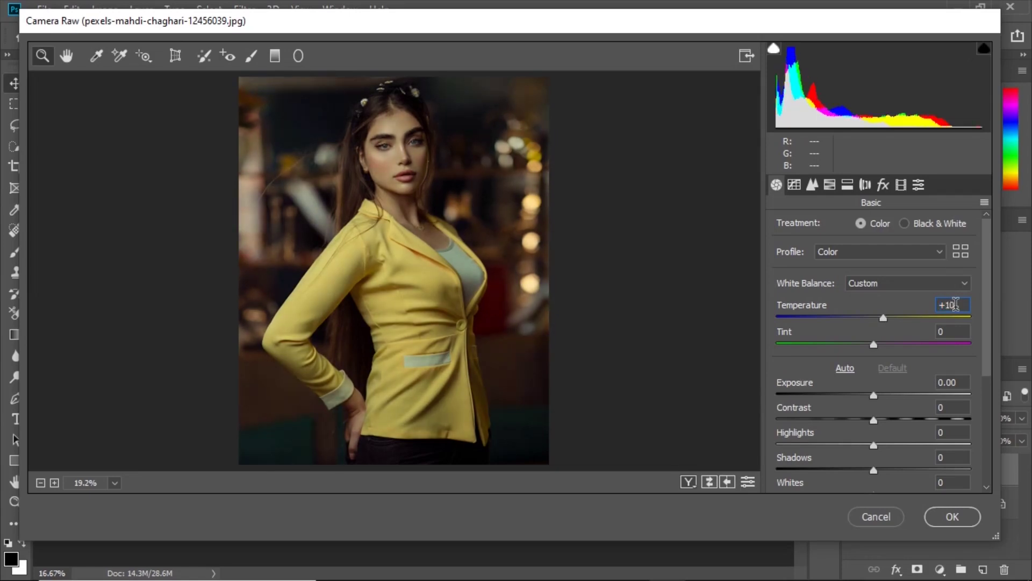
pyautogui.moveTo(873, 344); pyautogui.dragTo(872, 346)
# - Set Exposure +0.85, Contrast +7, Highlights +18 and Shadows +33
pyautogui.moveTo(875, 394); pyautogui.dragTo(889, 391)
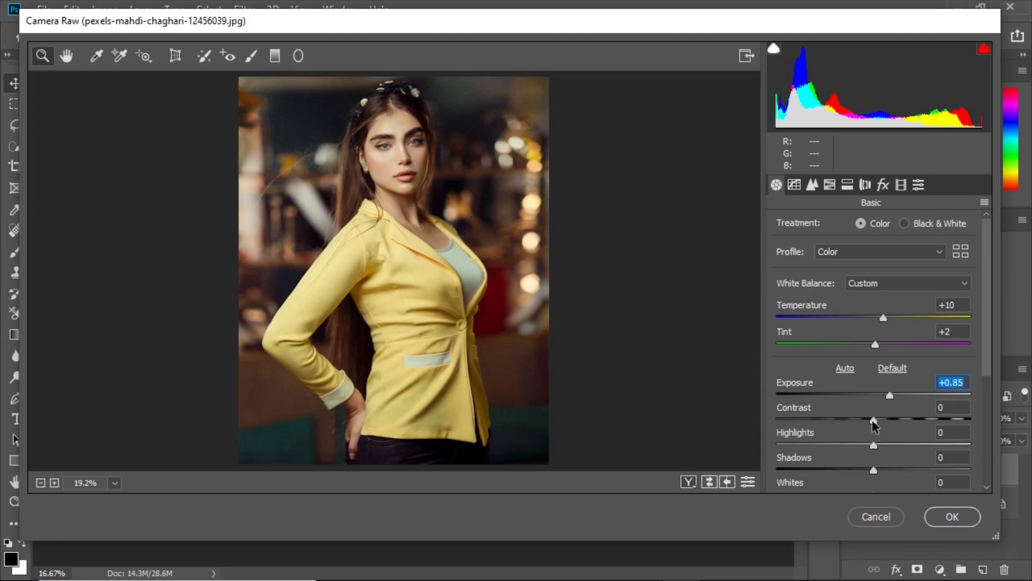
pyautogui.moveTo(872, 419); pyautogui.dragTo(879, 422)
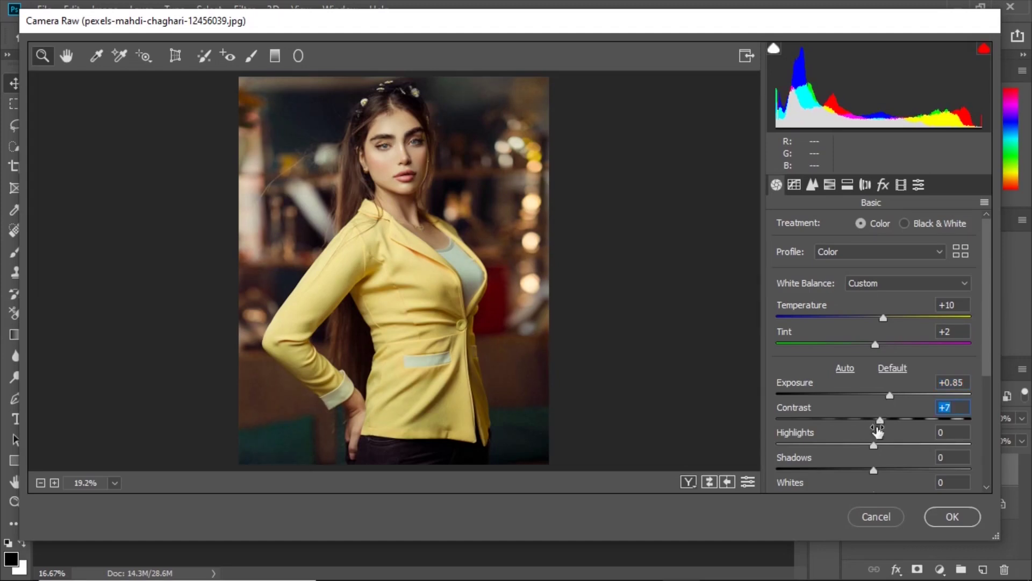
pyautogui.moveTo(873, 444); pyautogui.dragTo(891, 443)
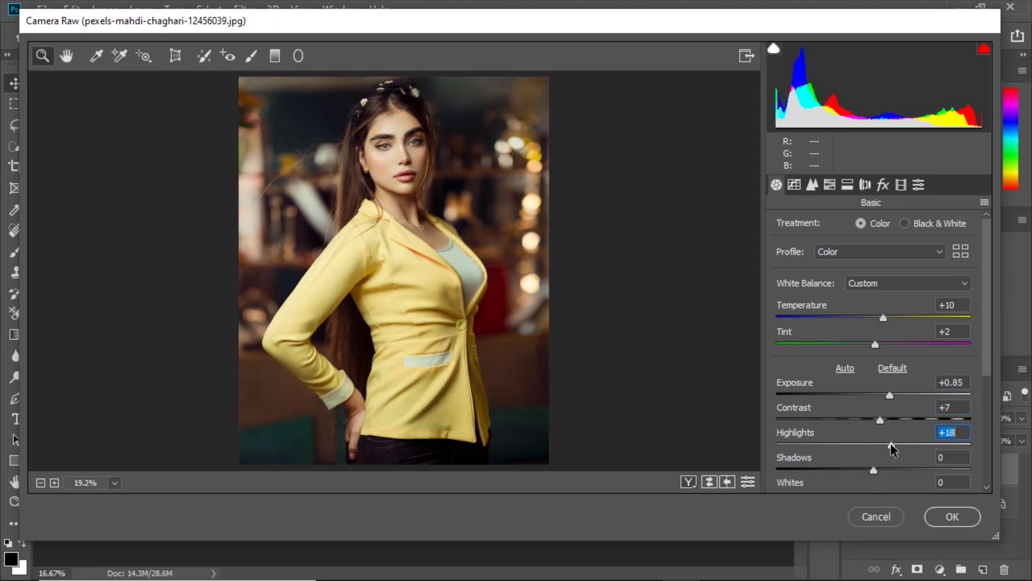
pyautogui.scroll(-2, 877, 460)
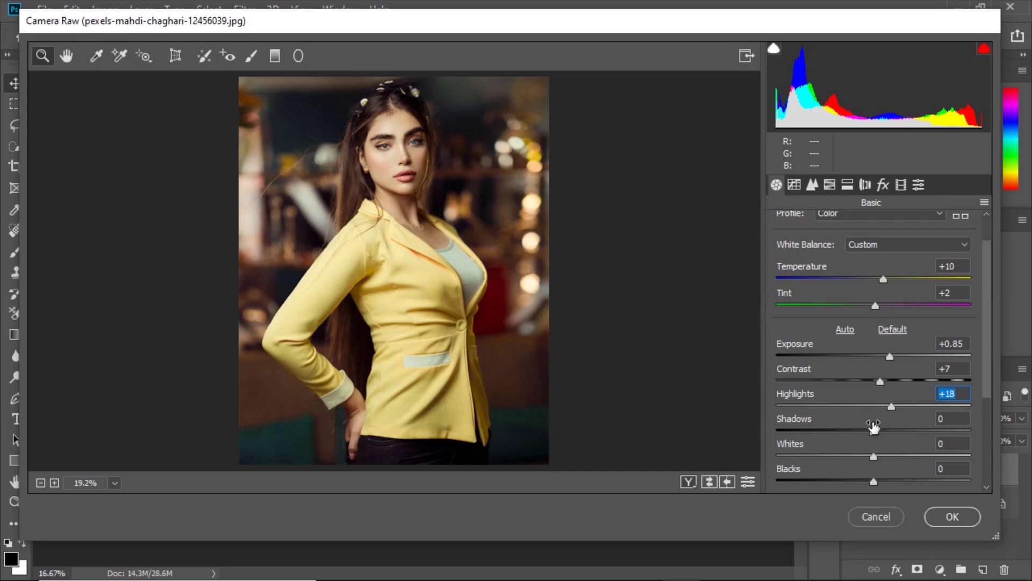
pyautogui.moveTo(872, 430); pyautogui.dragTo(904, 431)
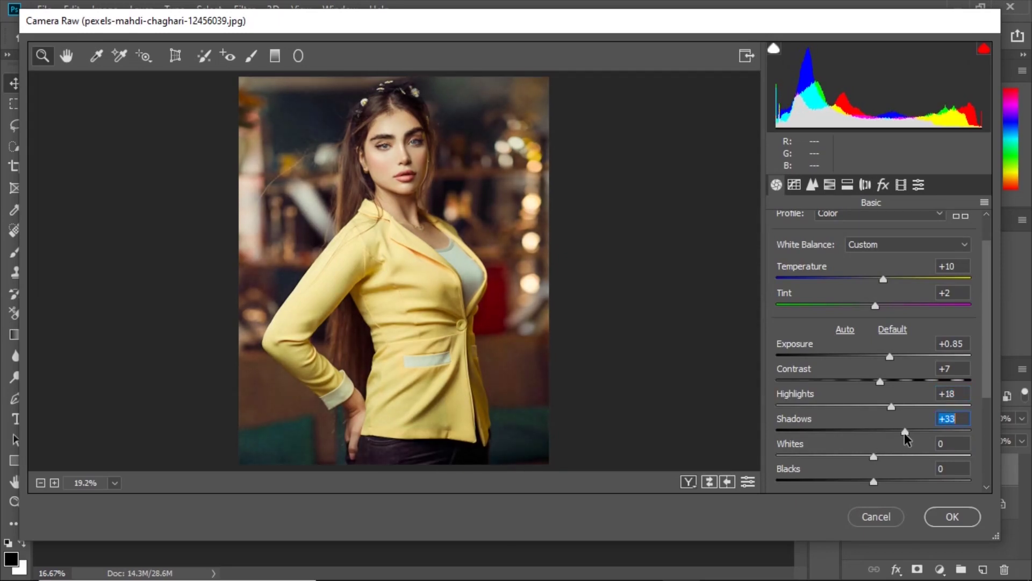
pyautogui.scroll(-2, 876, 464)
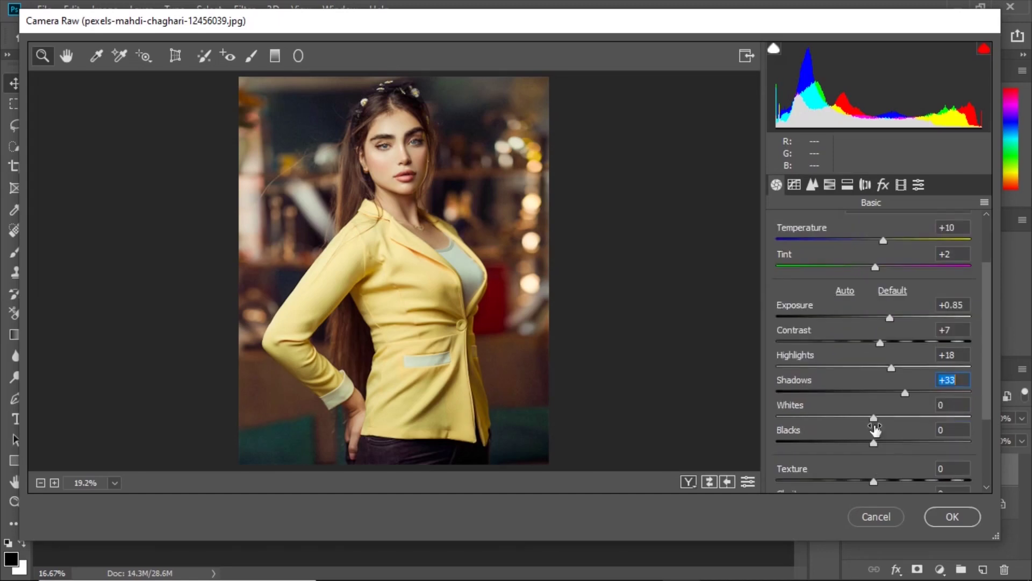
# - Set Whites to +2 and Blacks to -32
pyautogui.moveTo(874, 416); pyautogui.dragTo(875, 417)
pyautogui.moveTo(873, 442); pyautogui.dragTo(840, 444)
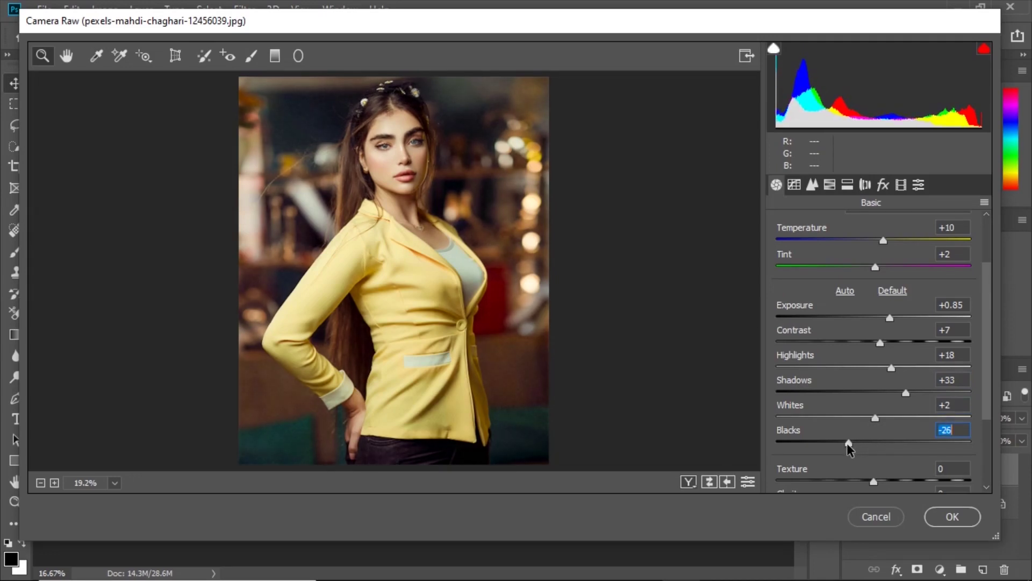
pyautogui.moveTo(840, 444); pyautogui.dragTo(842, 446)
pyautogui.moveTo(987, 408); pyautogui.dragTo(984, 472)
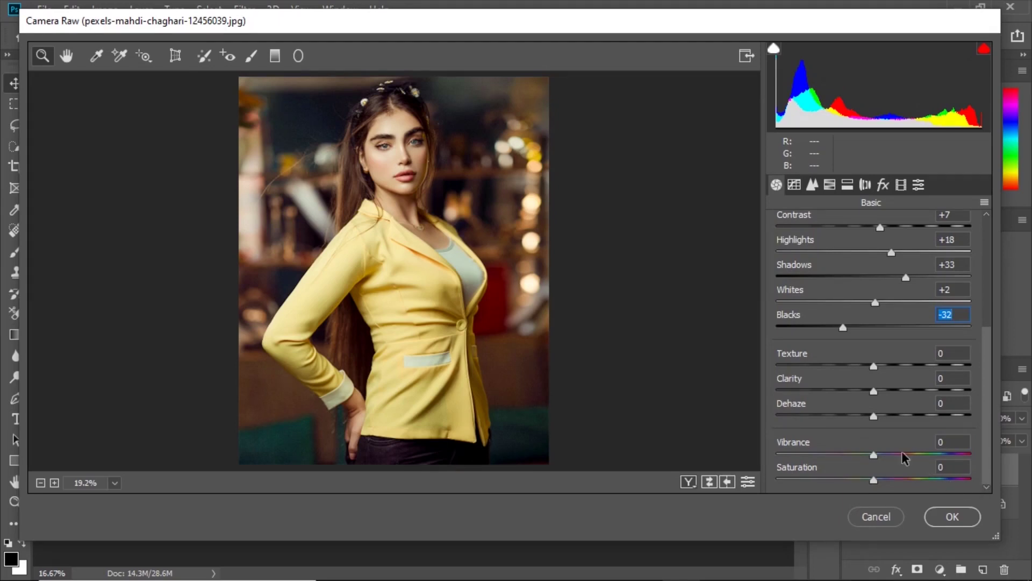
# - Set Vibrance +35 and Saturation -2, then show the HSL Hue sliders
pyautogui.moveTo(875, 454)
pyautogui.mouseDown()
pyautogui.moveTo(922, 454)
pyautogui.moveTo(912, 459)
pyautogui.mouseUp()
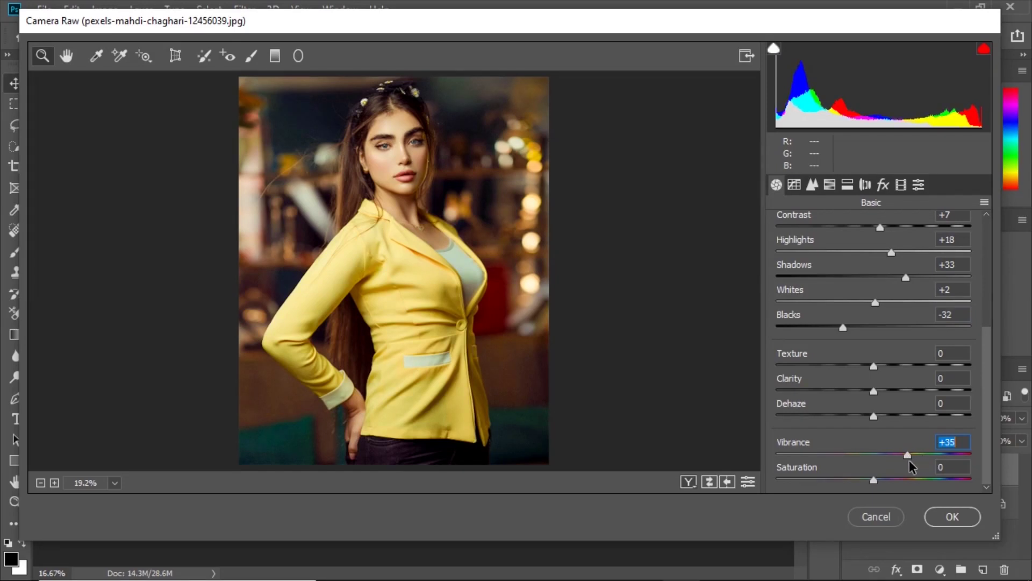
pyautogui.click(874, 481)
pyautogui.moveTo(875, 482); pyautogui.dragTo(873, 482)
pyautogui.moveTo(986, 412)
pyautogui.mouseDown()
pyautogui.moveTo(988, 398)
pyautogui.moveTo(988, 450)
pyautogui.mouseUp()
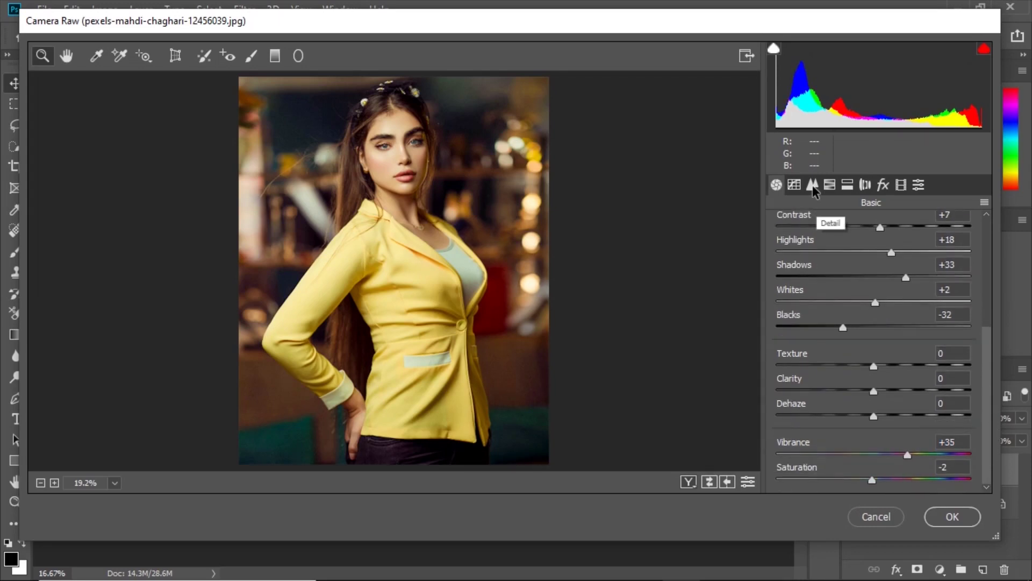
pyautogui.click(830, 185)
pyautogui.click(792, 226)
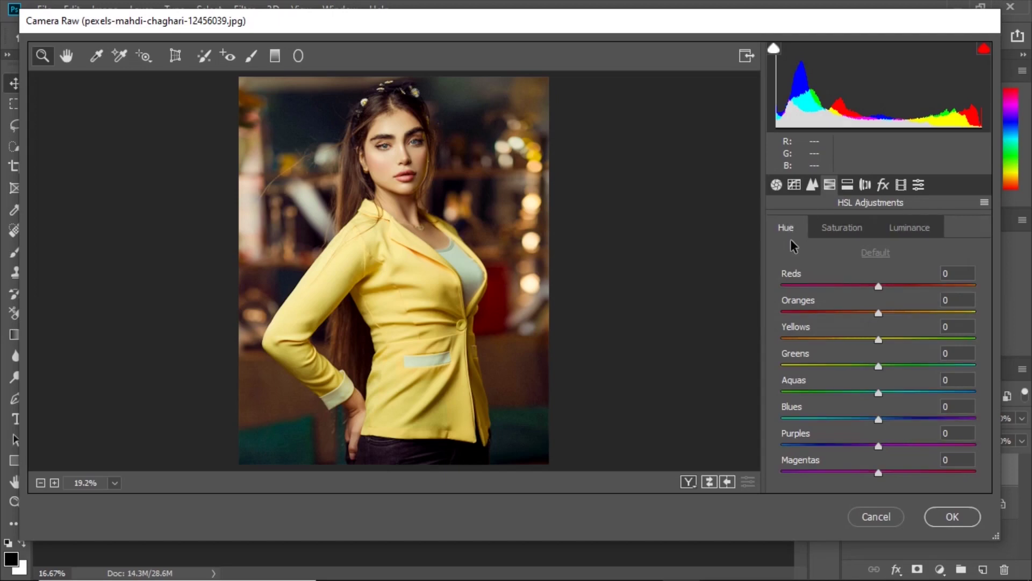
# - Set HSL hues to Reds +4, Oranges +1, Yellows +12 and Aquas -29
pyautogui.moveTo(876, 286); pyautogui.dragTo(889, 339)
pyautogui.click(878, 313)
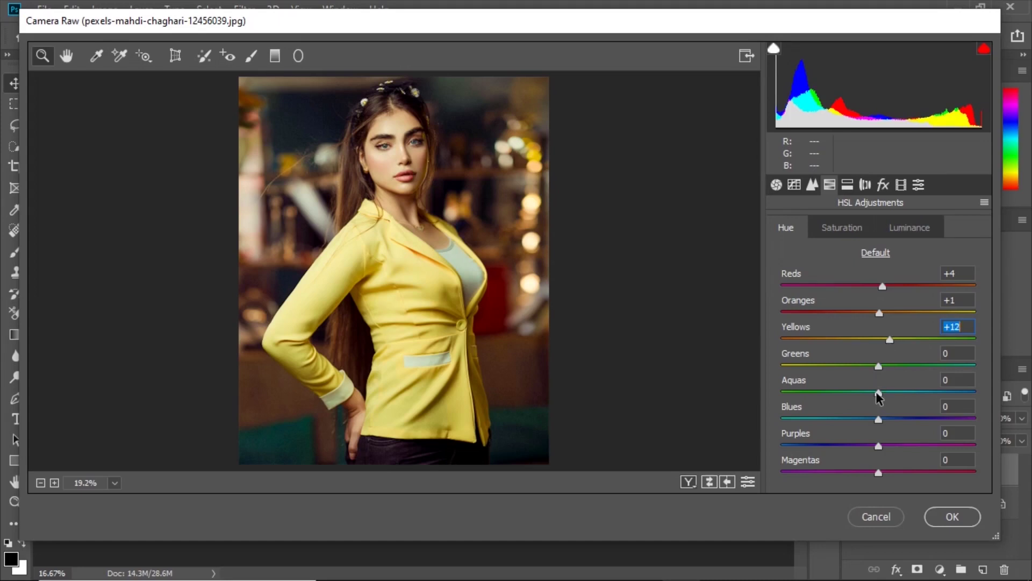
pyautogui.moveTo(876, 391); pyautogui.dragTo(861, 395)
pyautogui.moveTo(861, 395); pyautogui.dragTo(850, 399)
# - Set saturation for Reds -13, Oranges +8, Yellows -42 and Greens -23
pyautogui.click(844, 232)
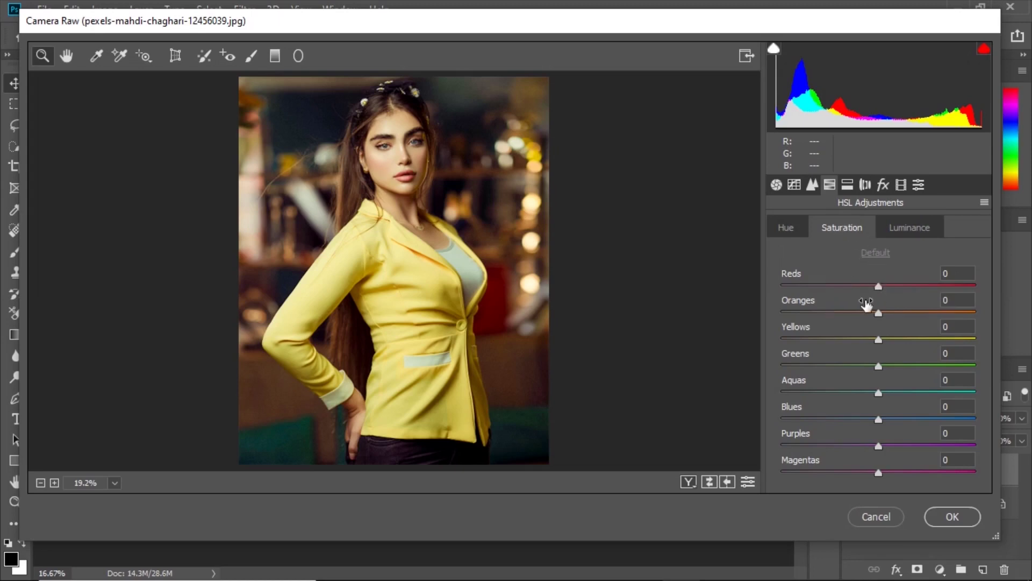
pyautogui.moveTo(877, 286); pyautogui.dragTo(863, 294)
pyautogui.moveTo(876, 312); pyautogui.dragTo(884, 312)
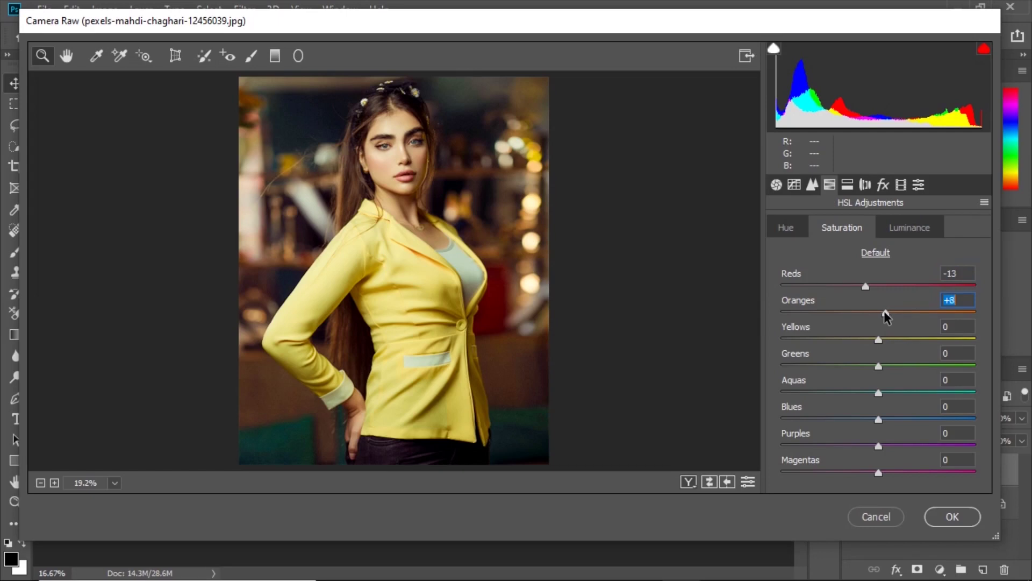
pyautogui.click(879, 338)
pyautogui.moveTo(878, 338)
pyautogui.mouseDown()
pyautogui.moveTo(898, 340)
pyautogui.moveTo(840, 359)
pyautogui.mouseUp()
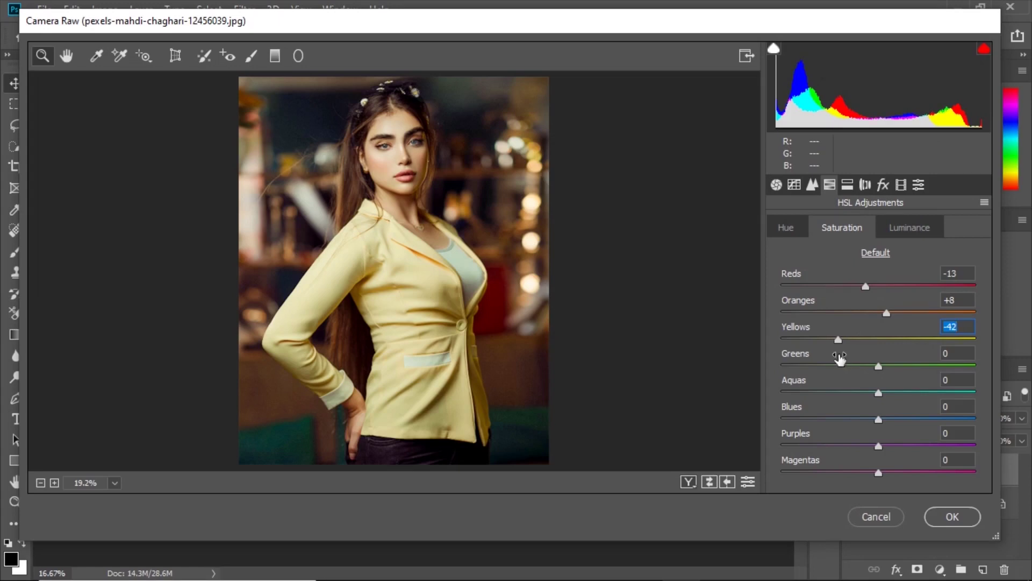
pyautogui.moveTo(878, 365); pyautogui.dragTo(857, 376)
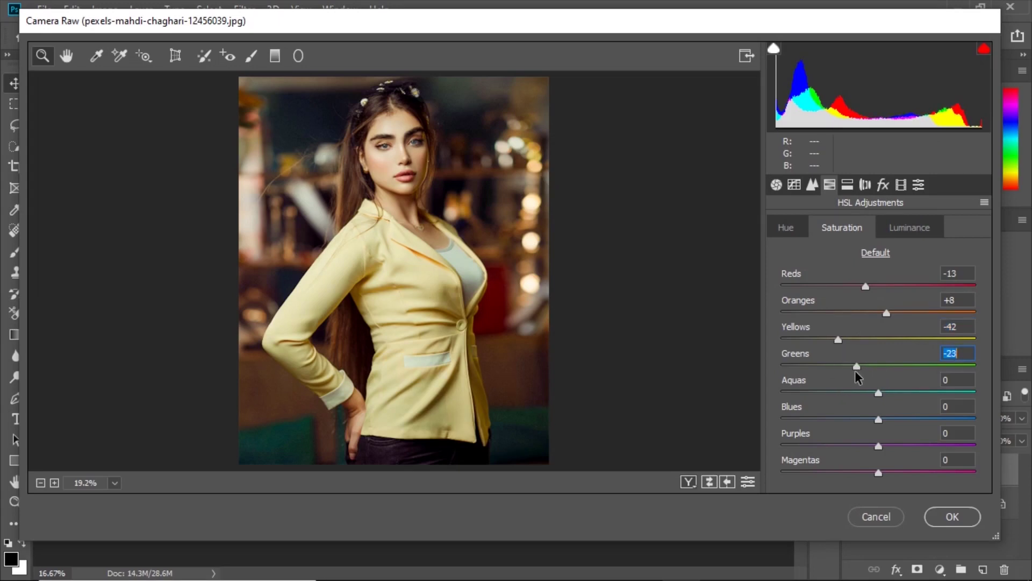
# - Set saturation for Aquas +25, Blues +24, Purples -13 and Magentas -30
pyautogui.moveTo(879, 392)
pyautogui.mouseDown()
pyautogui.moveTo(904, 393)
pyautogui.moveTo(890, 418)
pyautogui.mouseUp()
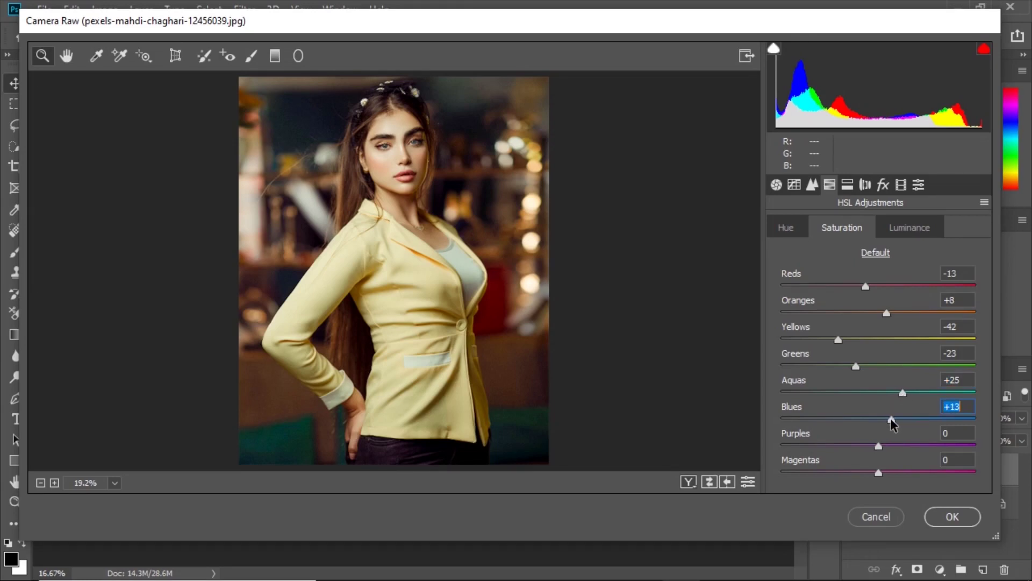
pyautogui.moveTo(894, 419); pyautogui.dragTo(902, 422)
pyautogui.moveTo(879, 448); pyautogui.dragTo(867, 455)
pyautogui.moveTo(878, 473); pyautogui.dragTo(850, 478)
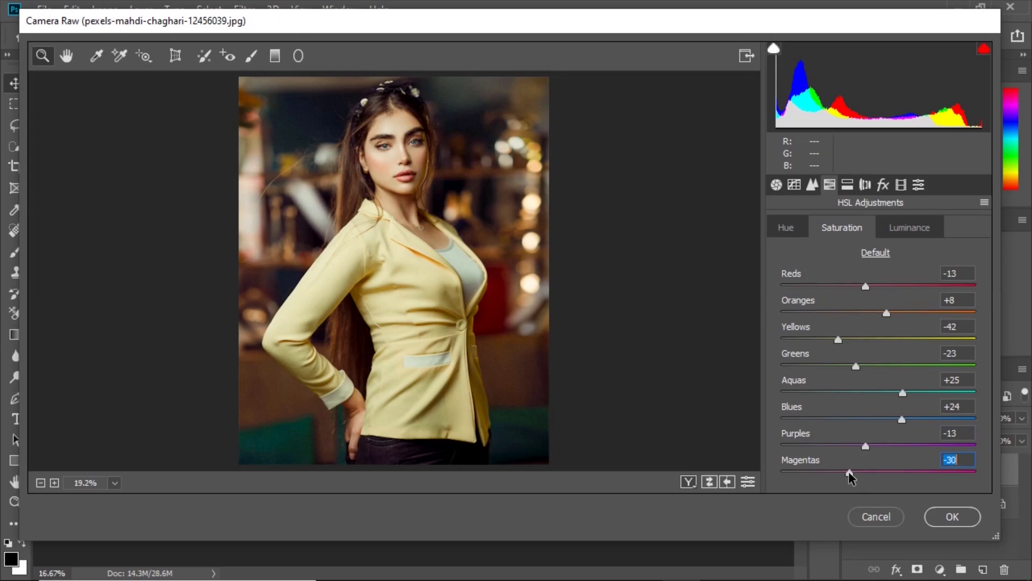
pyautogui.click(903, 228)
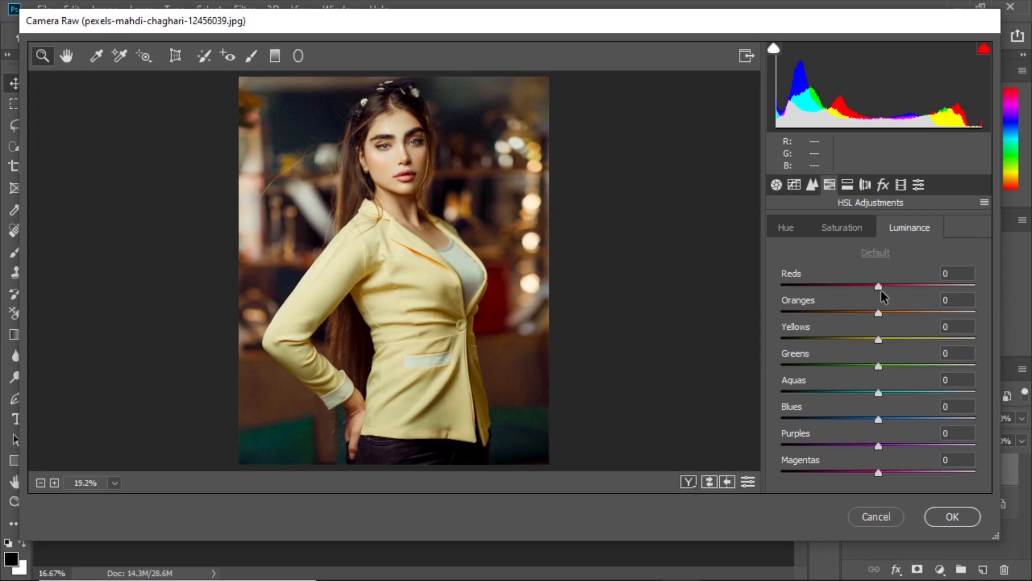
# - Set luminance to Reds -6 and Yellows +26, leaving Oranges at 0
pyautogui.moveTo(879, 288); pyautogui.dragTo(870, 289)
pyautogui.press('Down')
pyautogui.press('Down')
pyautogui.press('Down')
pyautogui.moveTo(877, 311); pyautogui.dragTo(877, 312)
pyautogui.click(879, 338)
pyautogui.moveTo(885, 340); pyautogui.dragTo(902, 342)
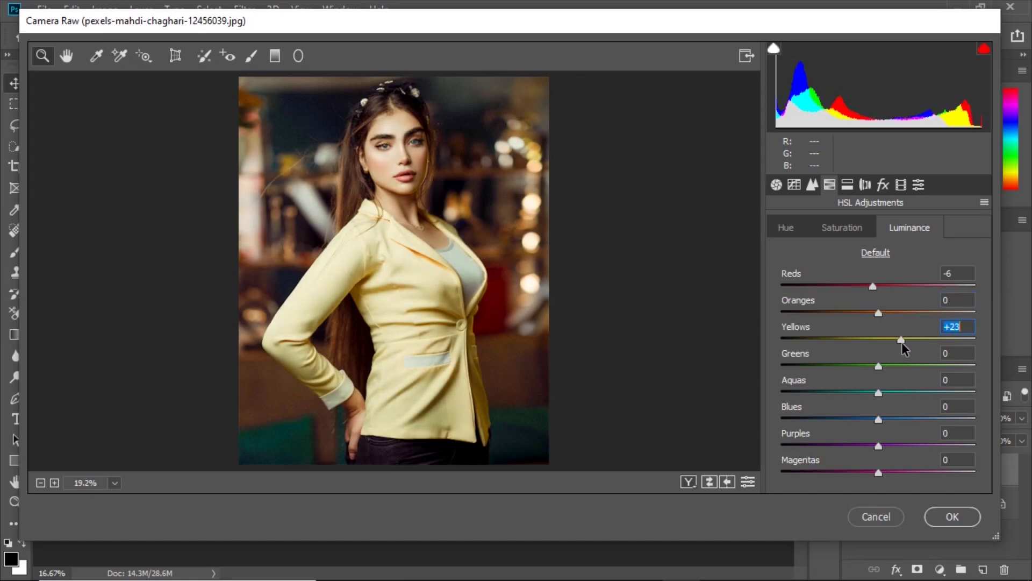
pyautogui.moveTo(902, 342); pyautogui.dragTo(905, 343)
pyautogui.press('Tab')
# - Darken Aquas luminance to -28 and show the Split Toning settings
pyautogui.moveTo(879, 392); pyautogui.dragTo(851, 401)
pyautogui.moveTo(849, 401); pyautogui.dragTo(851, 401)
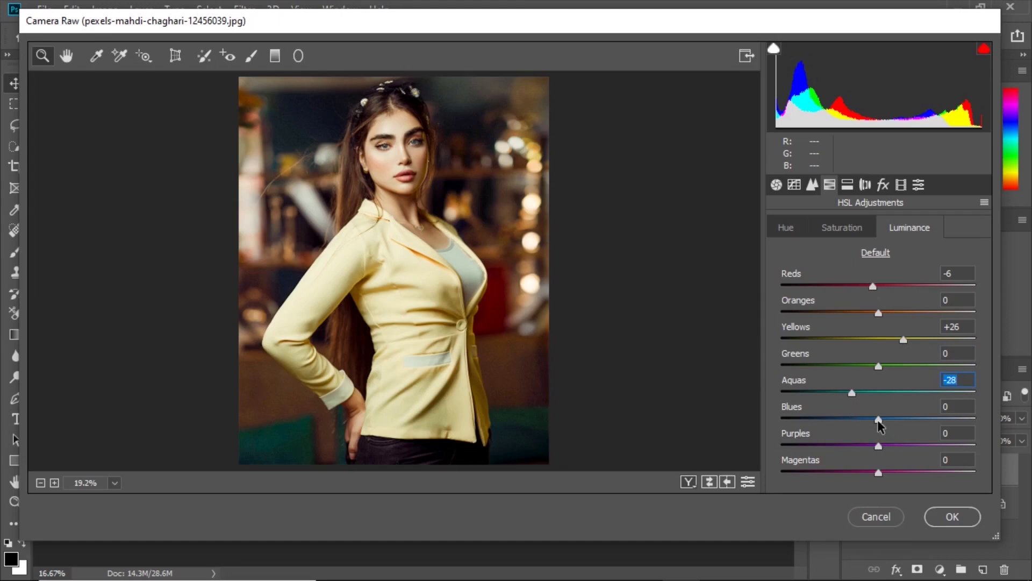
pyautogui.click(847, 185)
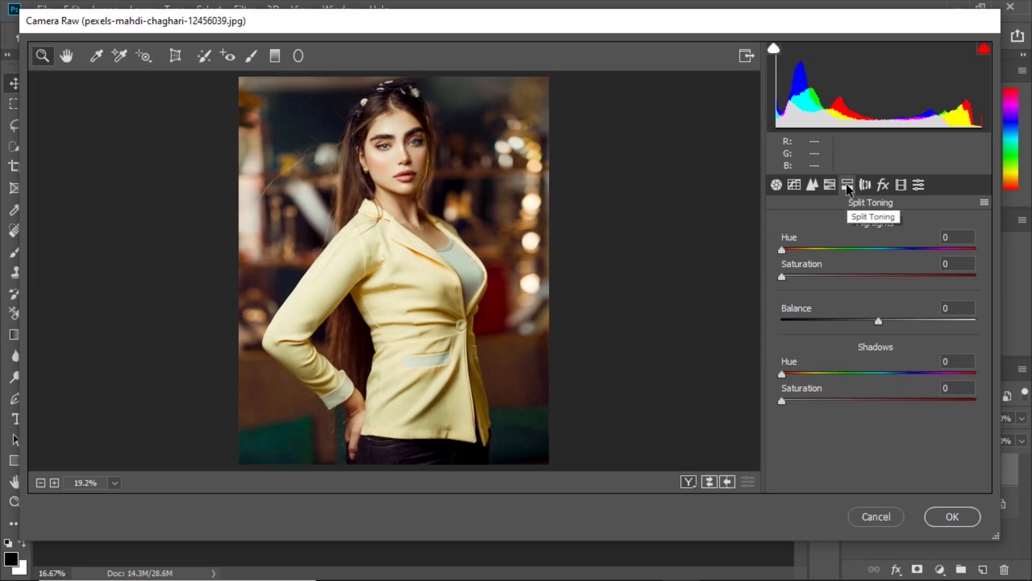
# - Split-tone highlights to hue 192/saturation 10 and shadows to hue 41/saturation 8
pyautogui.moveTo(781, 250); pyautogui.dragTo(884, 250)
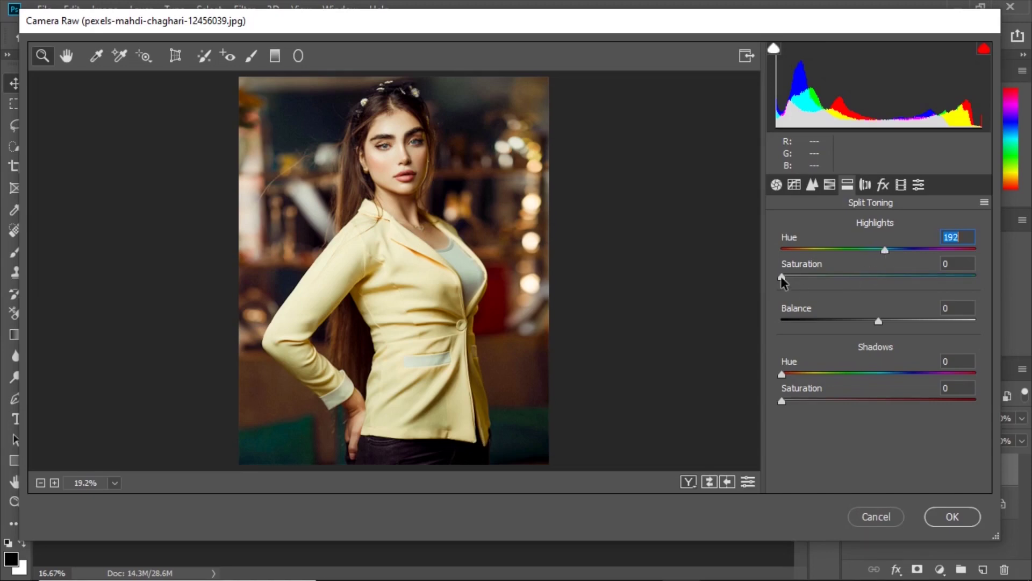
pyautogui.moveTo(781, 276)
pyautogui.mouseDown()
pyautogui.moveTo(818, 278)
pyautogui.moveTo(801, 279)
pyautogui.mouseUp()
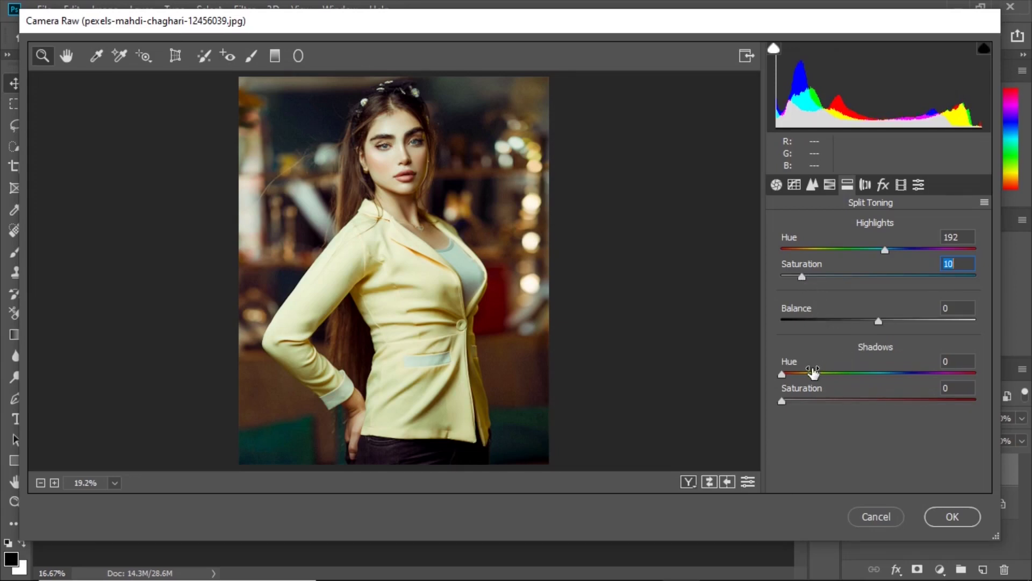
pyautogui.moveTo(783, 374); pyautogui.dragTo(802, 374)
pyautogui.moveTo(805, 375); pyautogui.dragTo(792, 401)
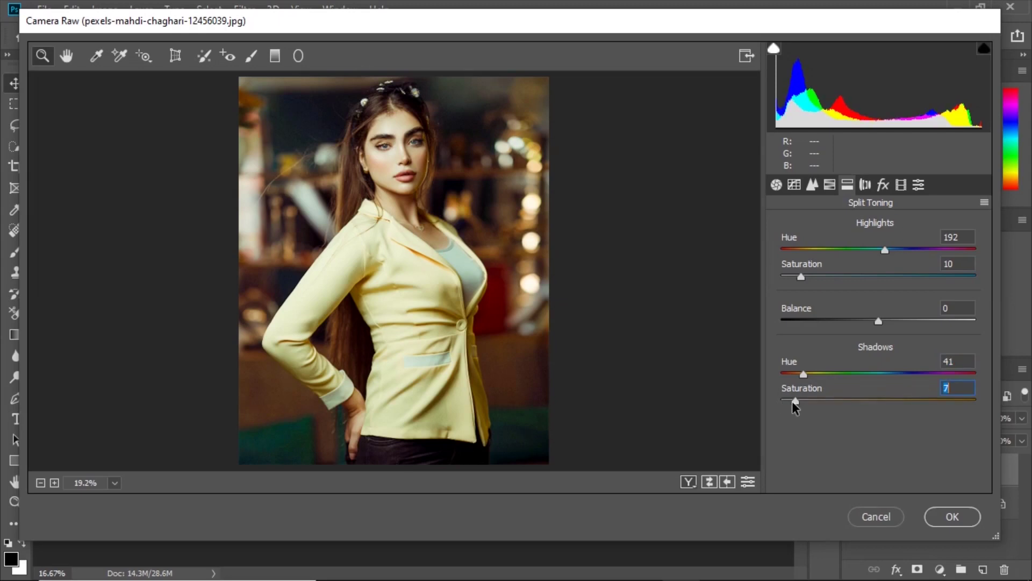
pyautogui.moveTo(792, 401); pyautogui.dragTo(806, 374)
pyautogui.click(871, 183)
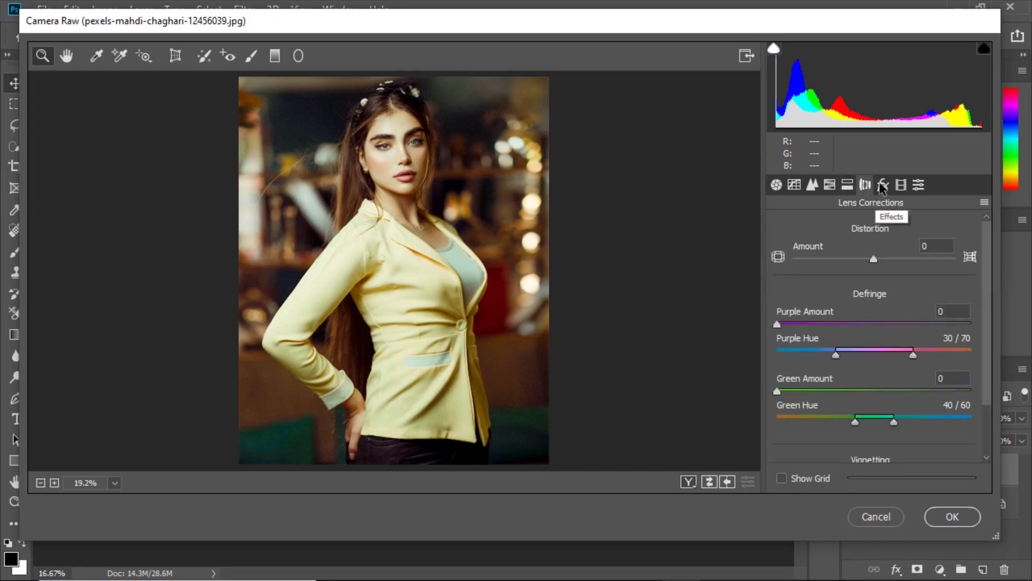
# - Set Grain Amount to 9 and Post Crop Vignetting Amount to -8 (Highlight Priority)
pyautogui.click(882, 186)
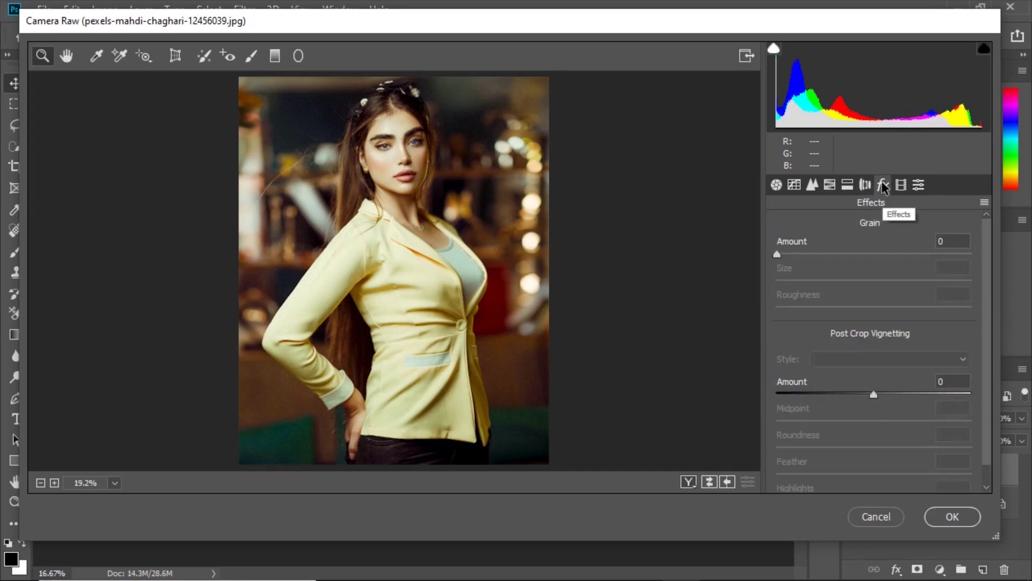
pyautogui.moveTo(776, 253); pyautogui.dragTo(795, 255)
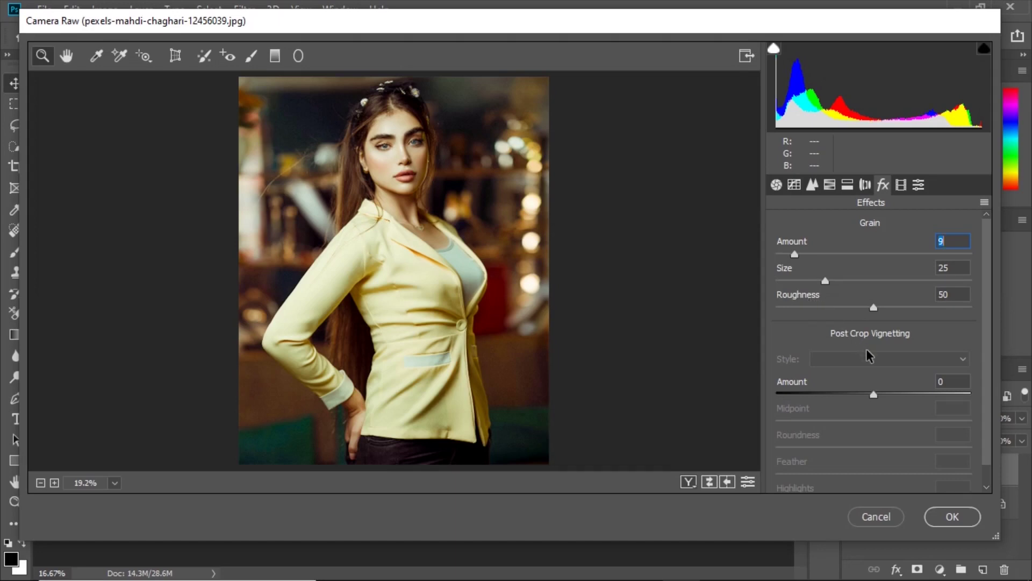
pyautogui.scroll(-1, 866, 350)
pyautogui.moveTo(872, 371); pyautogui.dragTo(875, 377)
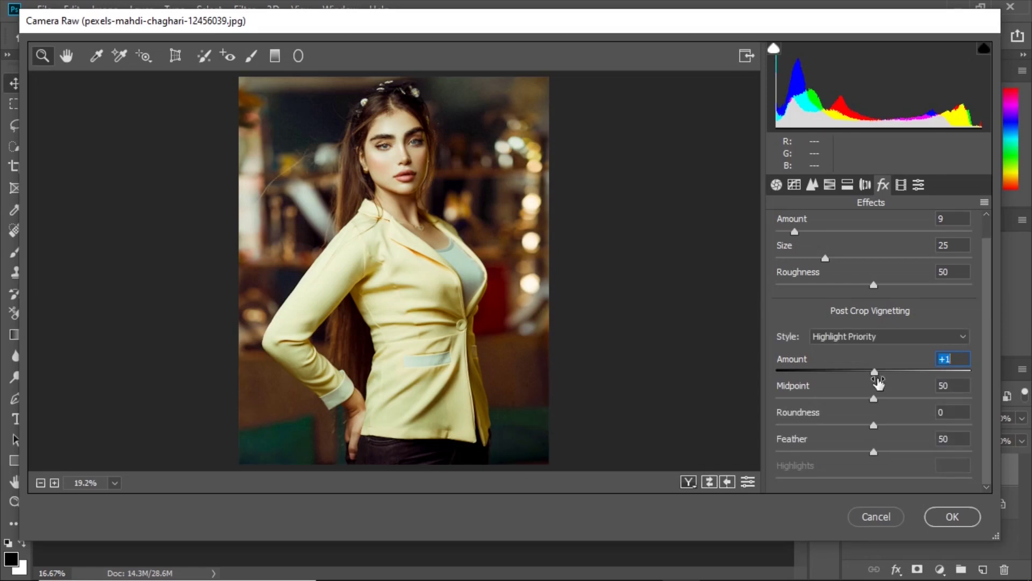
pyautogui.press('BackSpace')
pyautogui.write('0')
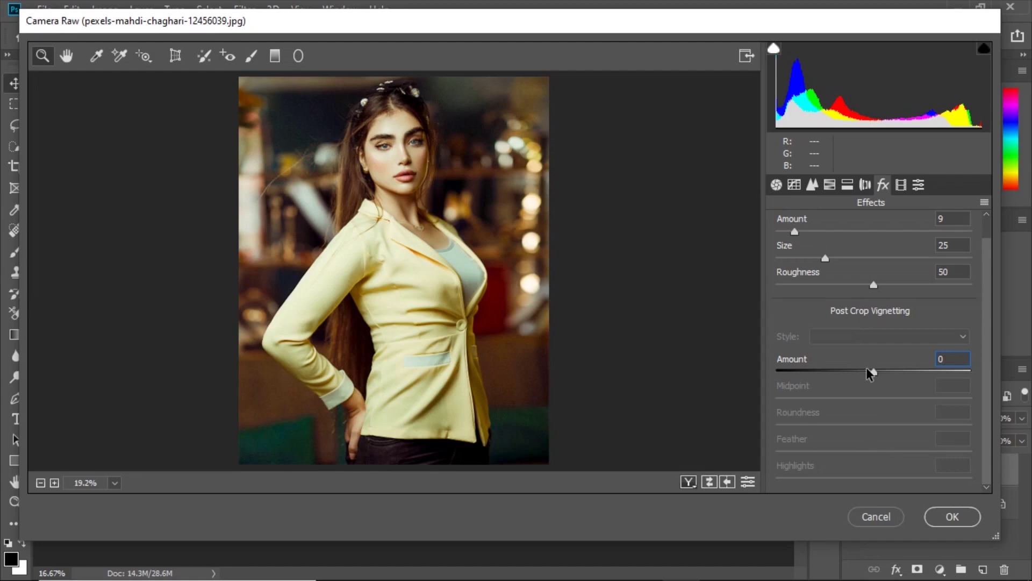
pyautogui.moveTo(871, 370); pyautogui.dragTo(866, 370)
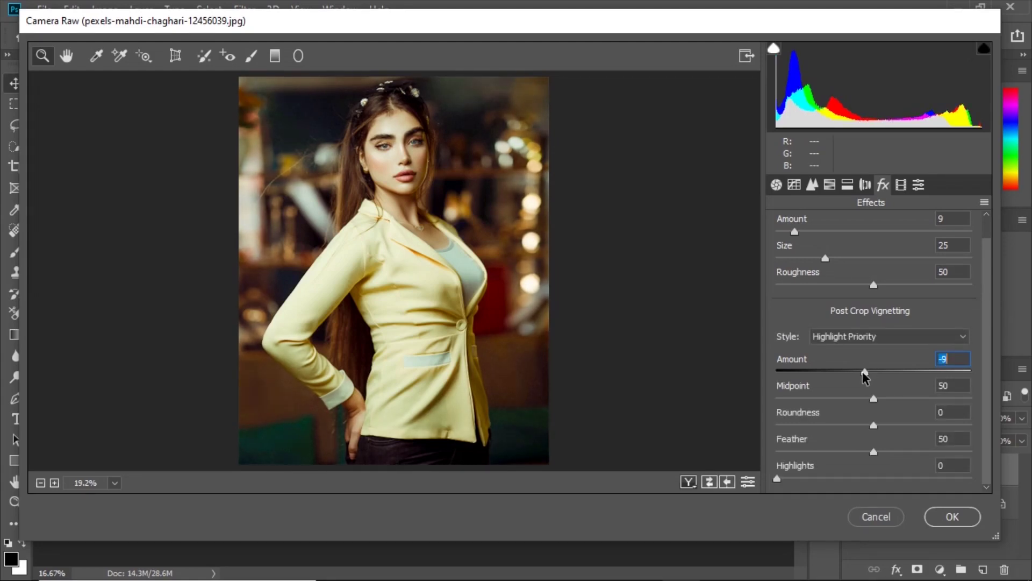
pyautogui.moveTo(863, 371); pyautogui.dragTo(864, 373)
# - Calibrate Shadows Tint +10, Red Primary +25/-7 and Green Primary hue +21
pyautogui.click(901, 185)
pyautogui.moveTo(872, 288); pyautogui.dragTo(882, 289)
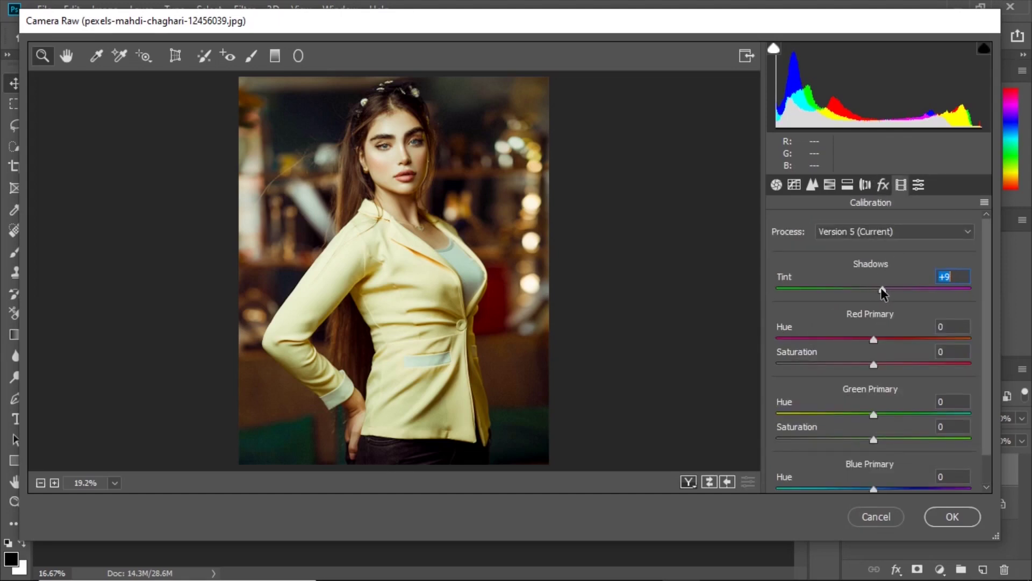
pyautogui.moveTo(875, 342)
pyautogui.mouseDown()
pyautogui.moveTo(897, 335)
pyautogui.moveTo(870, 364)
pyautogui.mouseUp()
pyautogui.scroll(-1, 912, 387)
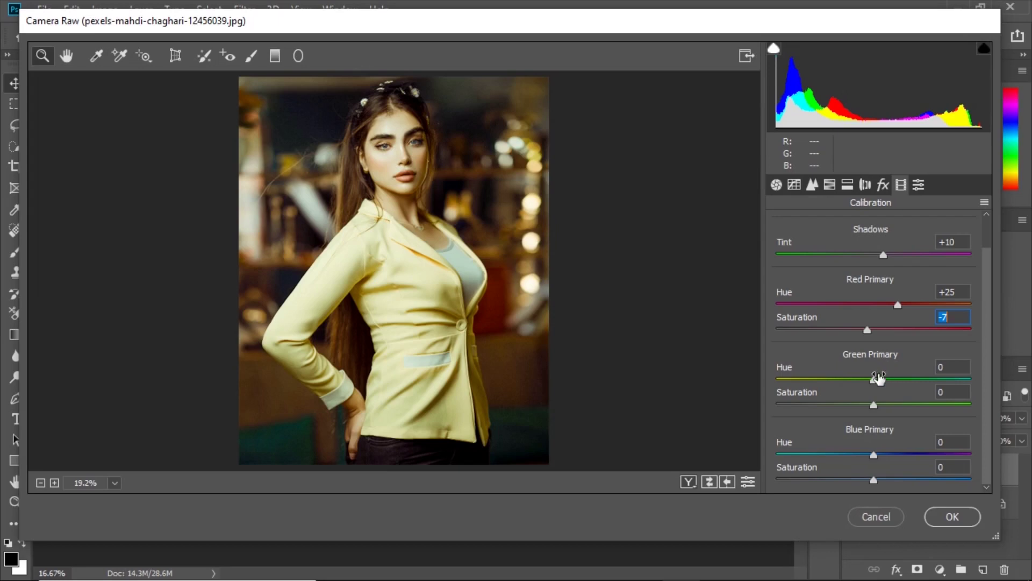
pyautogui.moveTo(873, 378); pyautogui.dragTo(892, 383)
pyautogui.moveTo(896, 385); pyautogui.dragTo(894, 385)
# - Set Green Primary saturation -22 and Blue Primary -43/+13, then return to Basic
pyautogui.click(873, 404)
pyautogui.moveTo(872, 403); pyautogui.dragTo(851, 405)
pyautogui.moveTo(872, 453); pyautogui.dragTo(830, 456)
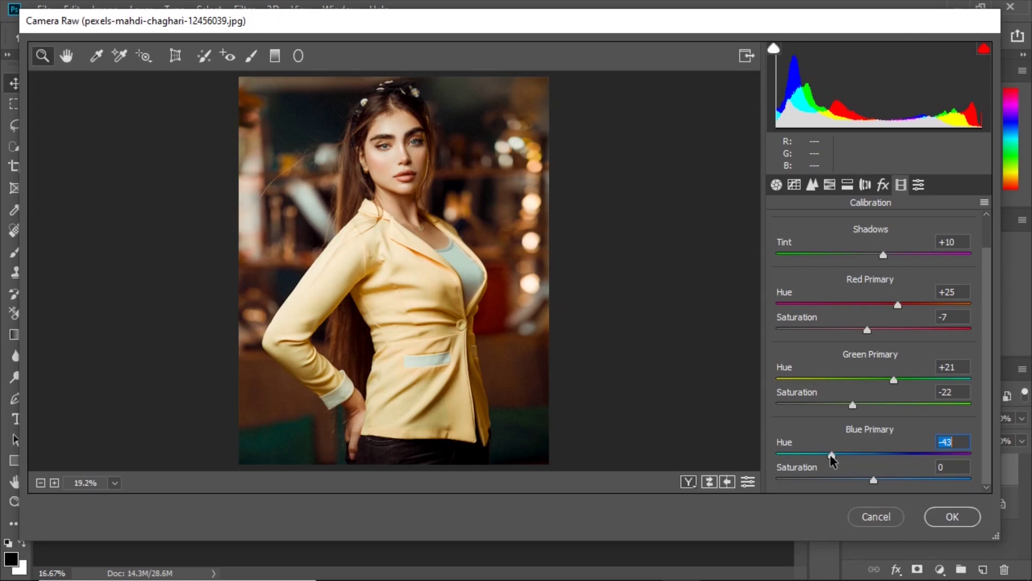
pyautogui.moveTo(872, 480); pyautogui.dragTo(886, 482)
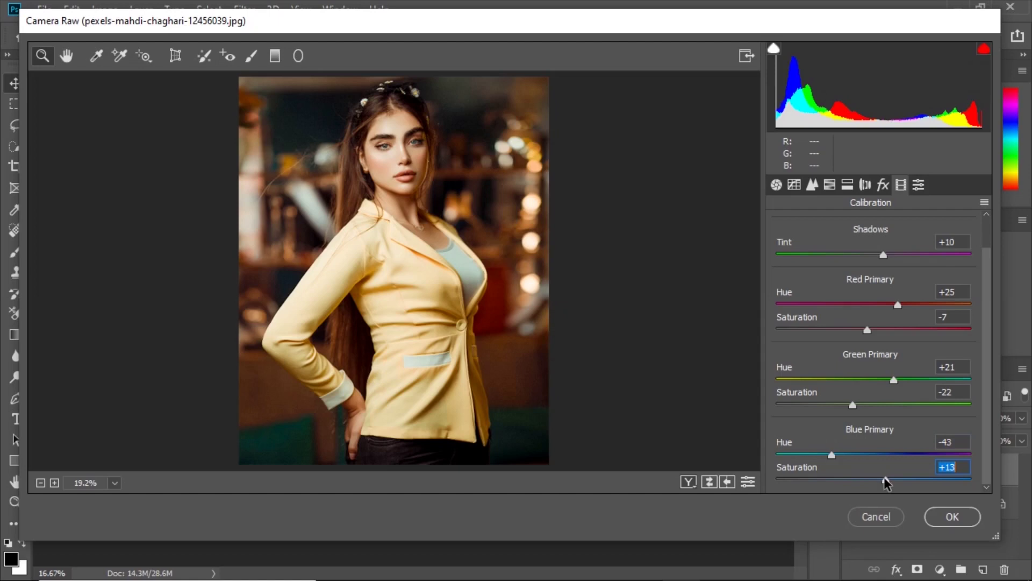
pyautogui.click(776, 185)
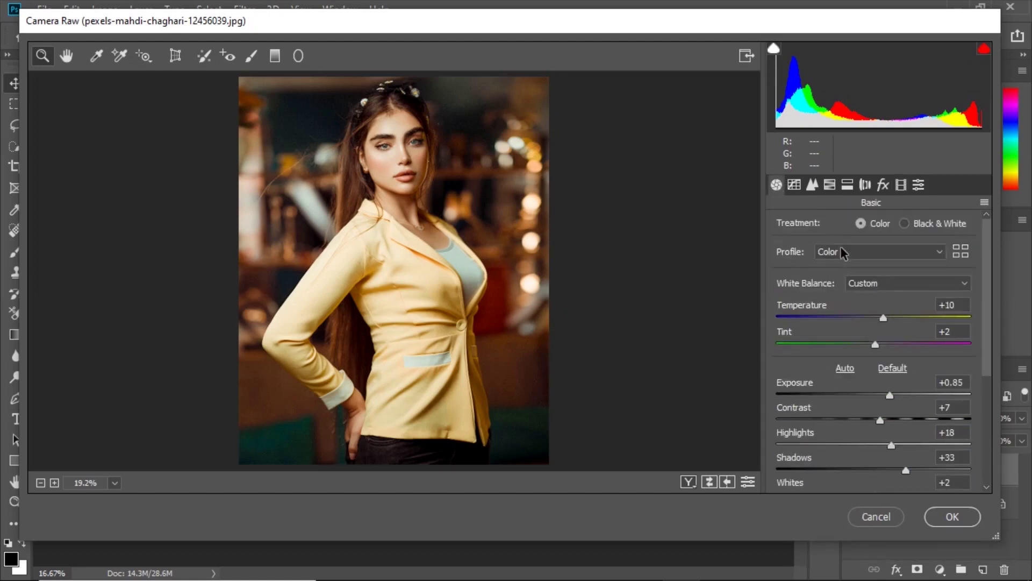
pyautogui.click(884, 317)
pyautogui.click(710, 483)
pyautogui.click(710, 482)
pyautogui.click(709, 482)
pyautogui.click(709, 483)
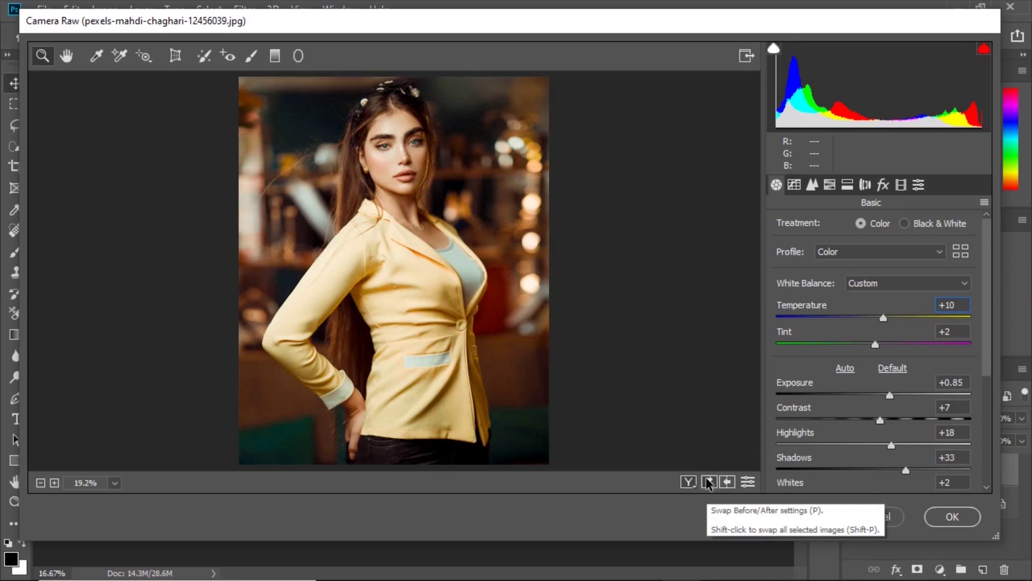
pyautogui.click(947, 515)
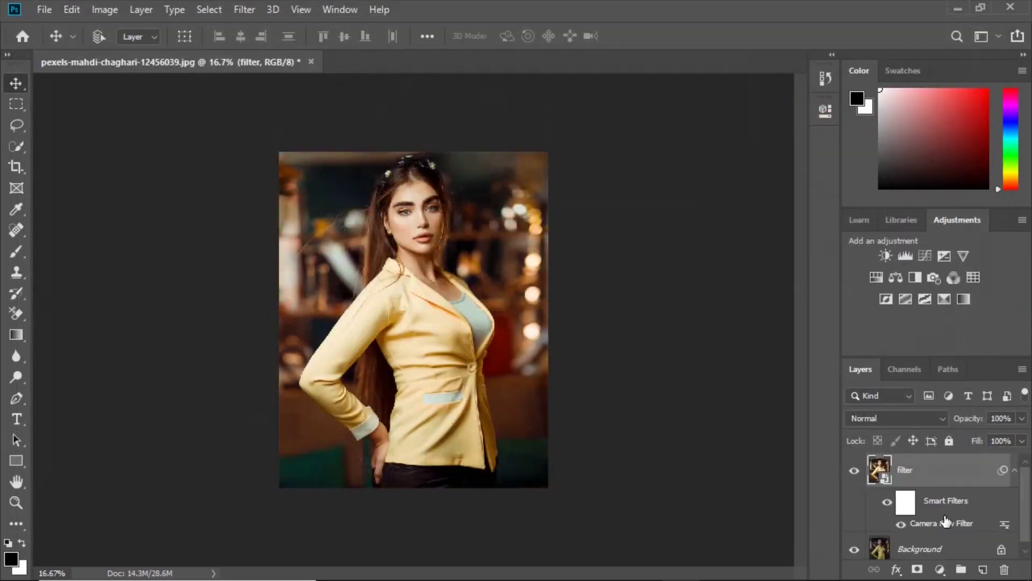
# - Toggle the filter layer's visibility off and back on to compare the Camera Raw grade with the original
pyautogui.click(855, 471)
pyautogui.click(855, 472)
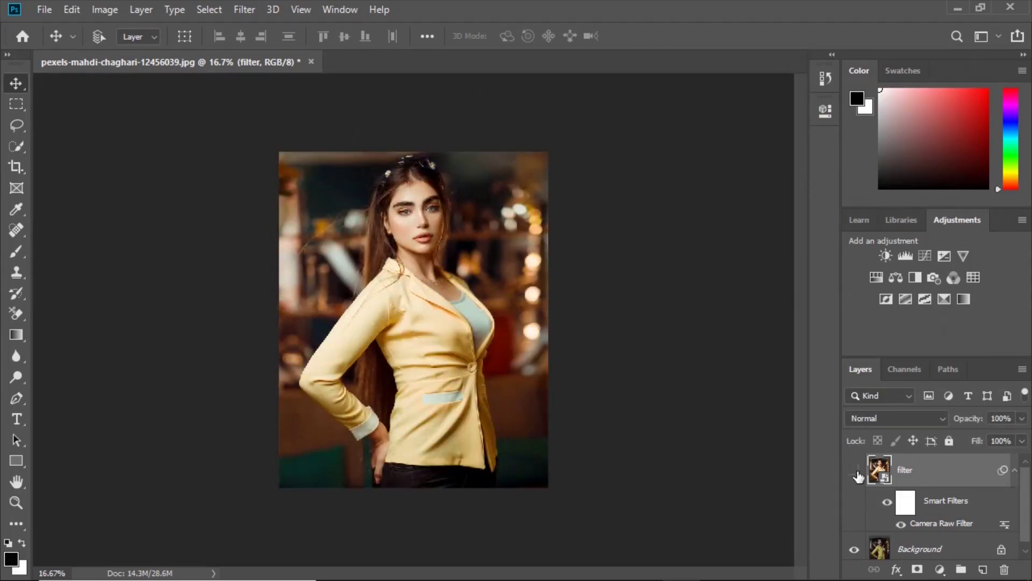